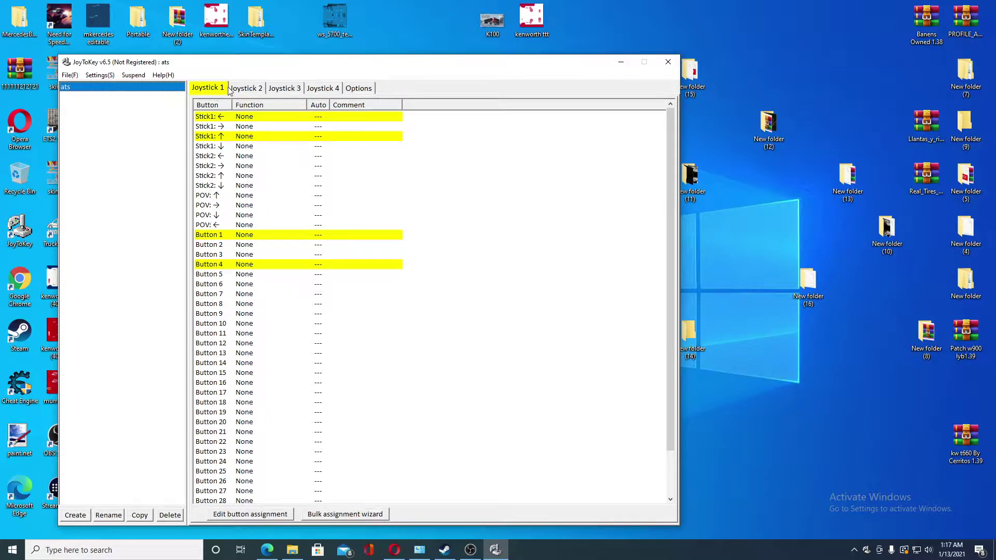
Create a new profile named radiocb
right_click(151, 114)
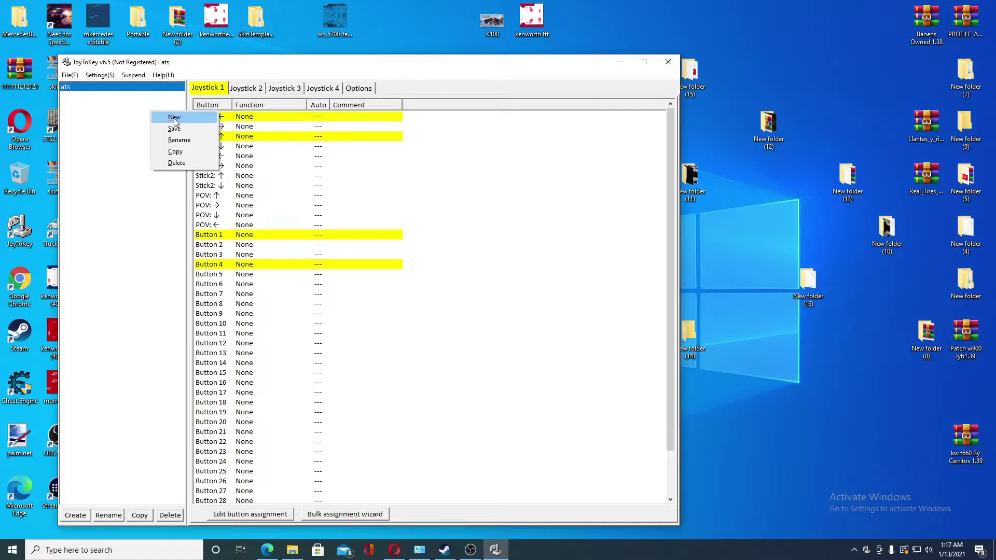
click(171, 117)
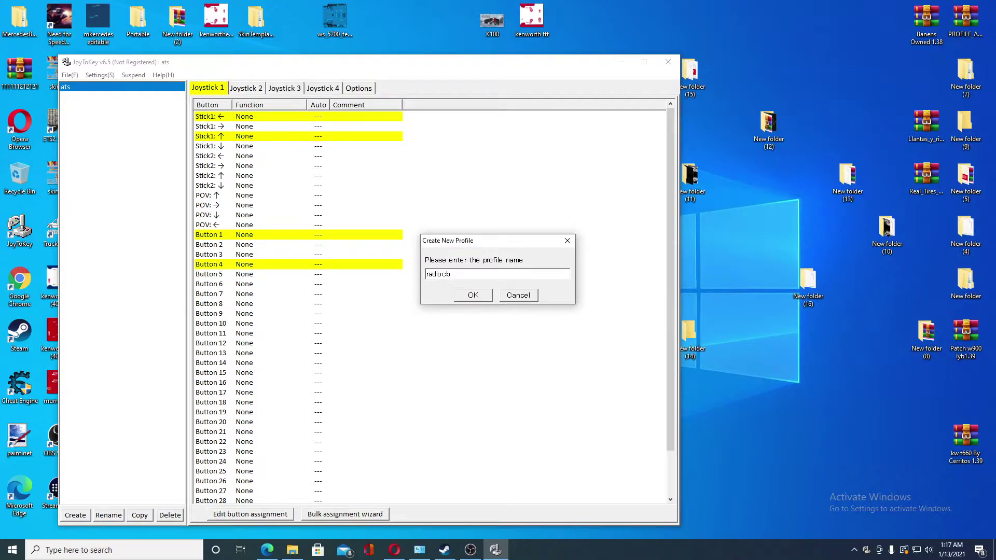
click(472, 295)
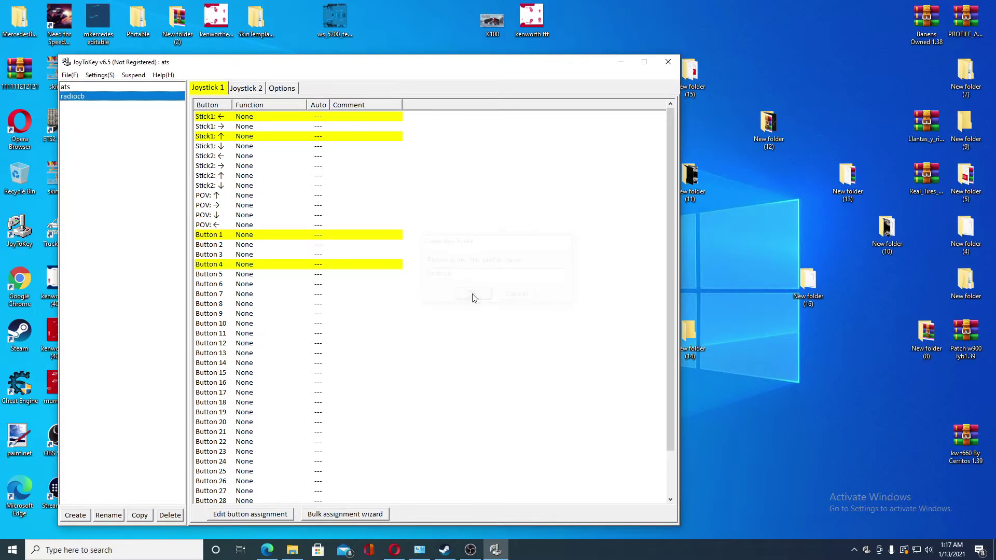
Set the radiocb profile's number of joysticks to configure to 4, refresh the joystick detection, and save the profile
click(127, 96)
click(283, 90)
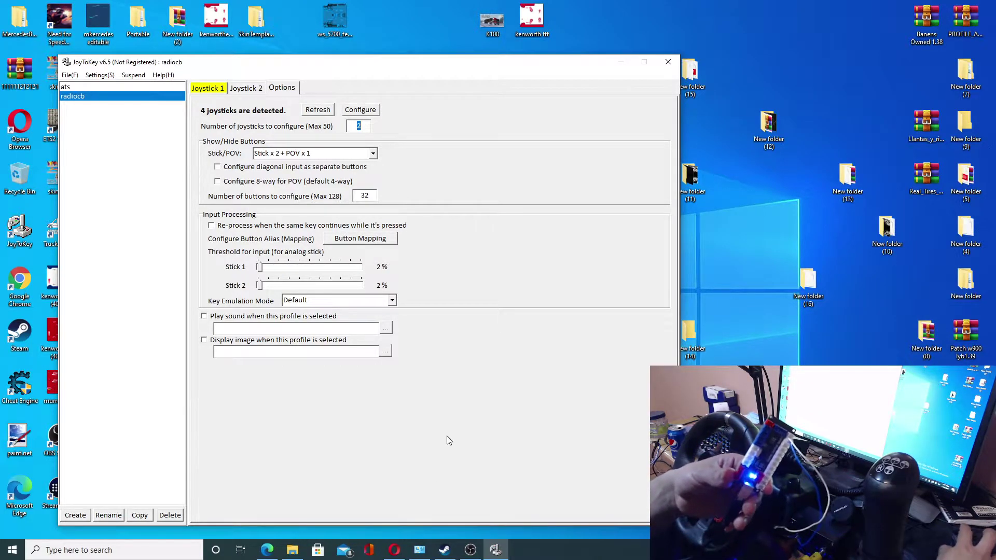
click(471, 551)
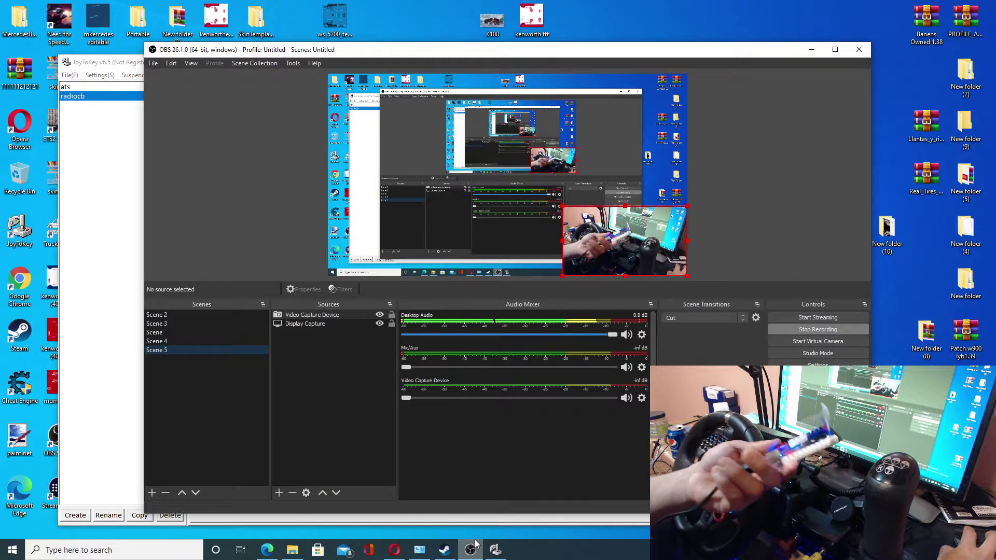
click(812, 49)
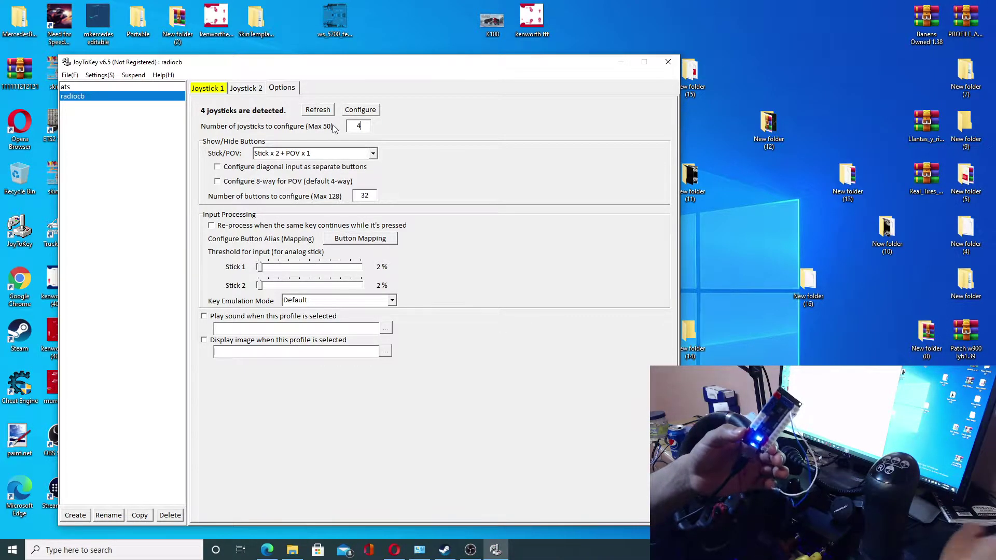
click(318, 111)
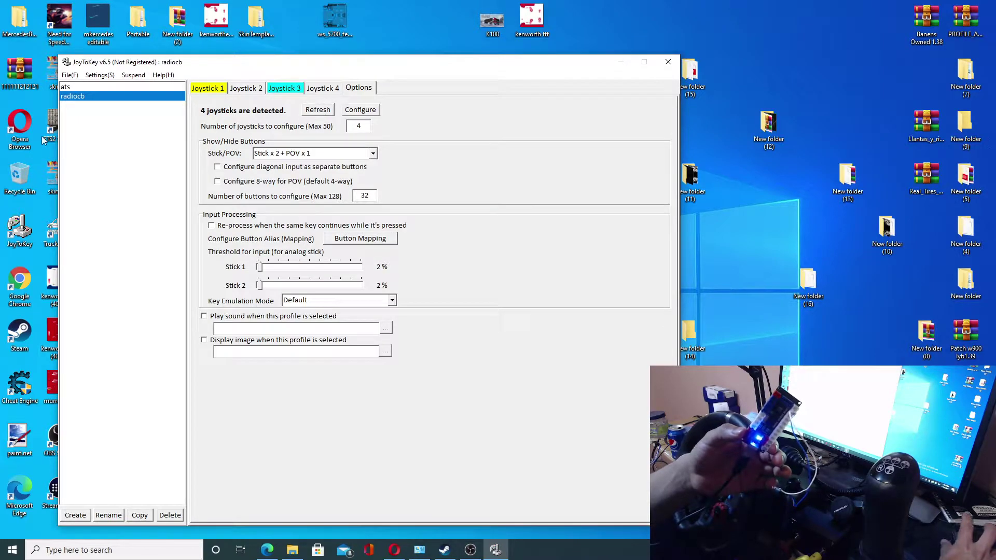
right_click(134, 99)
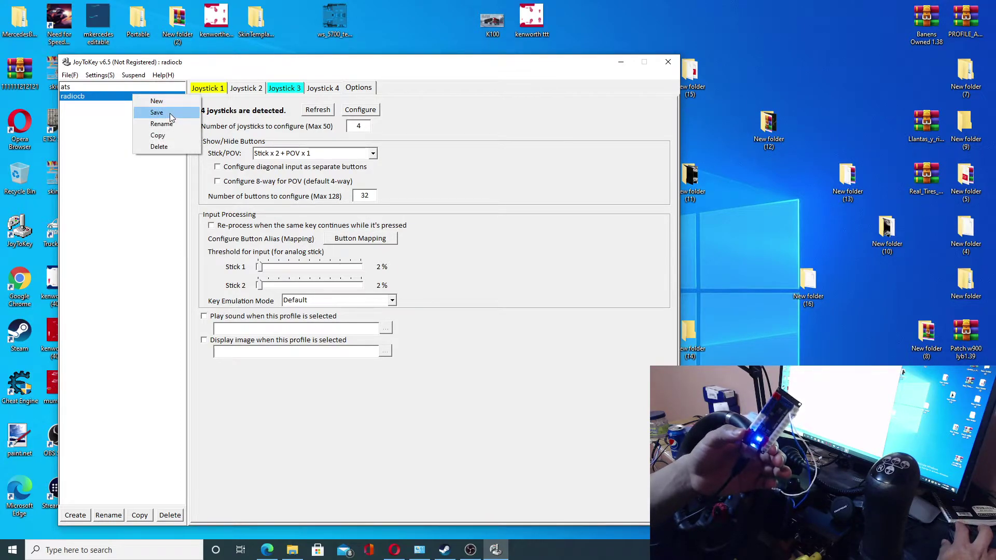
click(170, 113)
Delete the ats profile
key(Up)
click(120, 102)
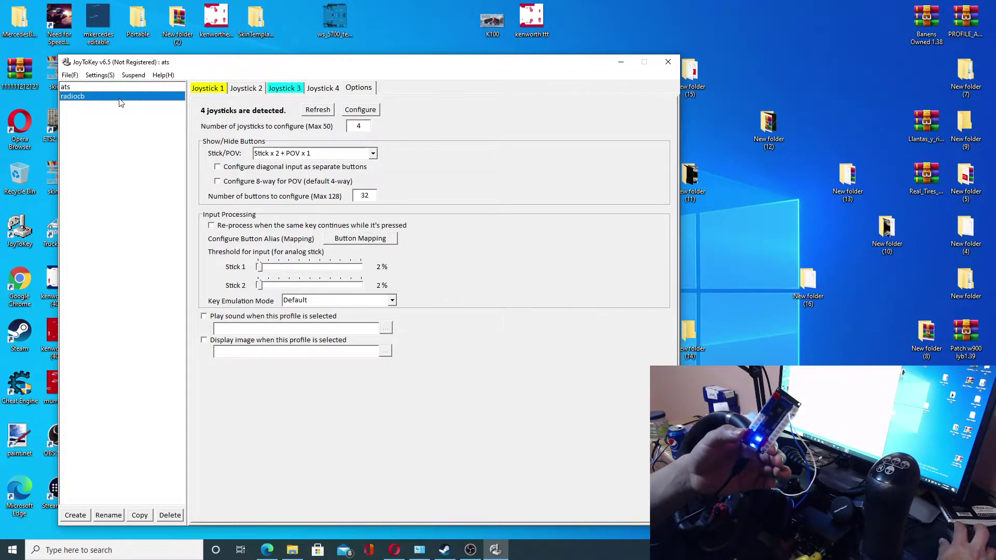
click(145, 88)
click(165, 516)
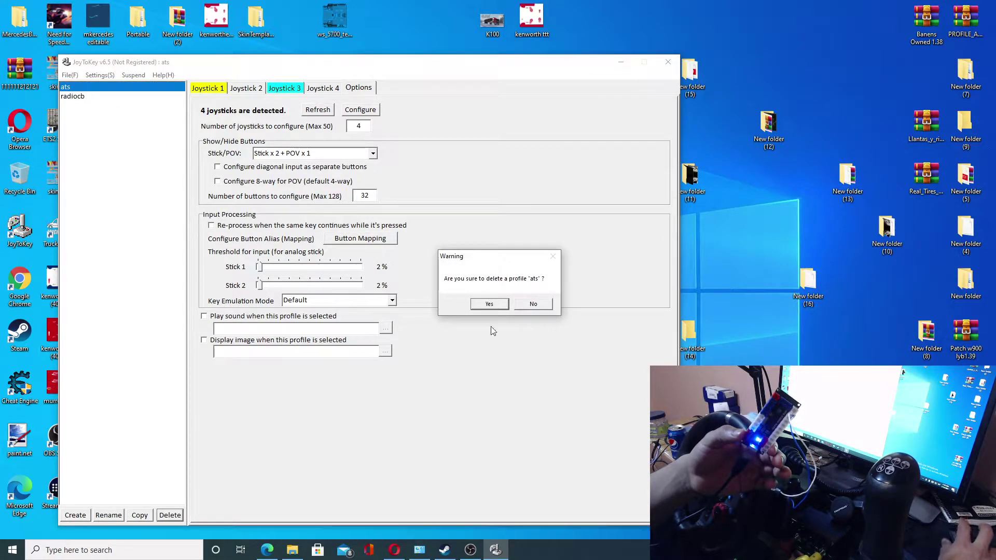
click(480, 305)
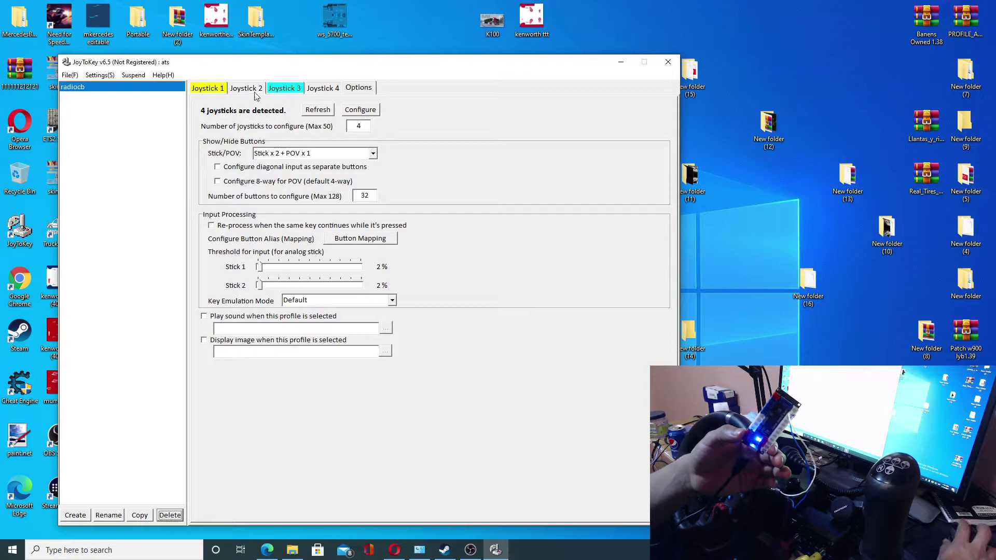
Check the input lists of Joysticks 1 through 4 to identify which one responds to the wired push button
click(226, 90)
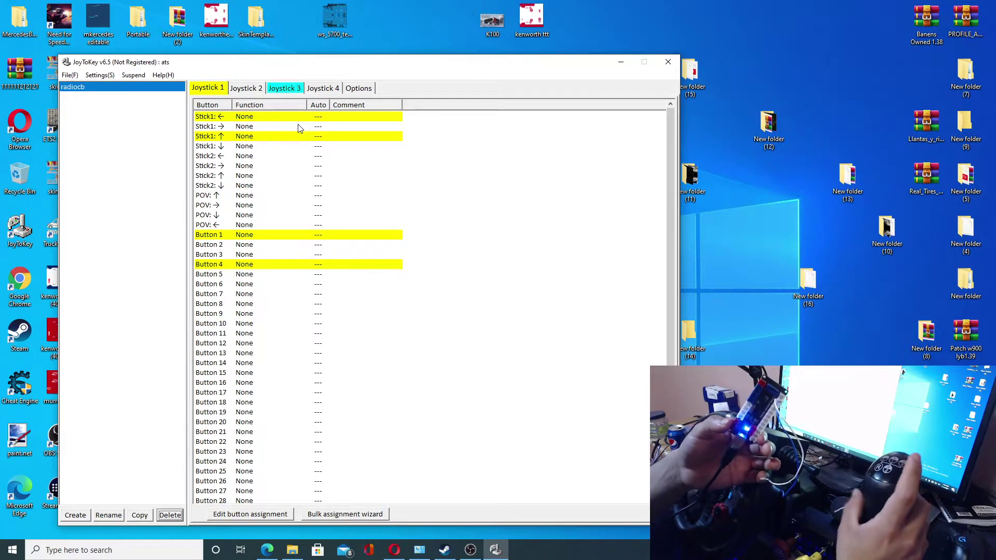
click(250, 91)
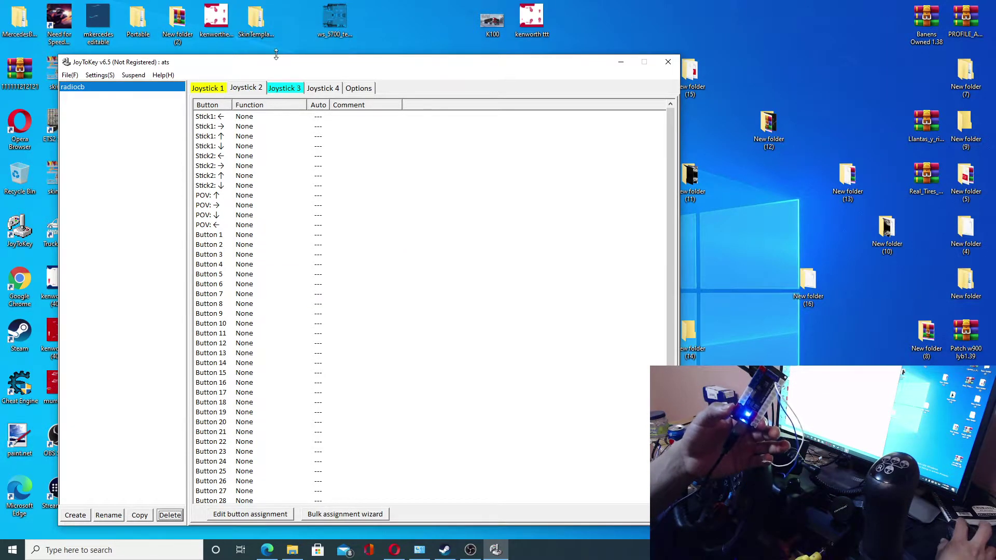
click(285, 88)
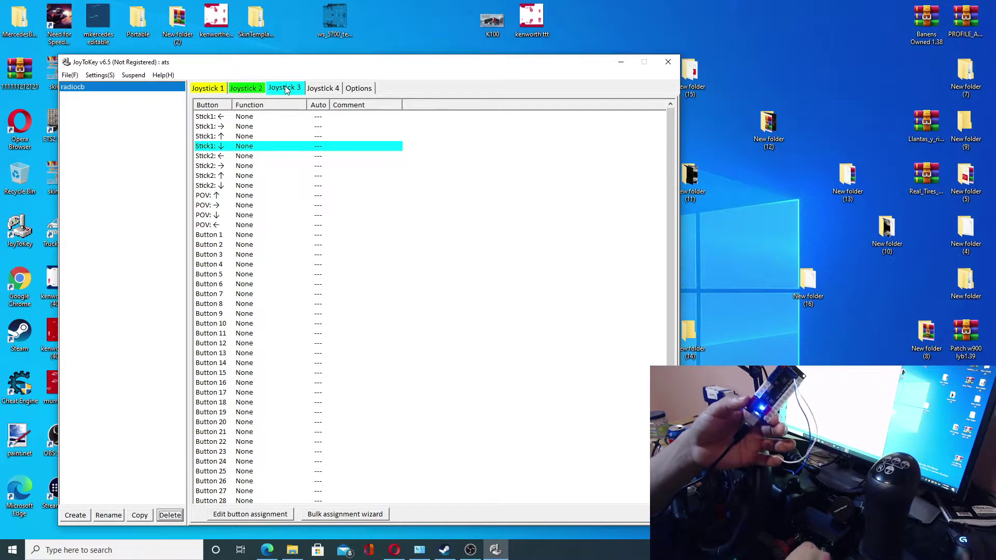
click(257, 88)
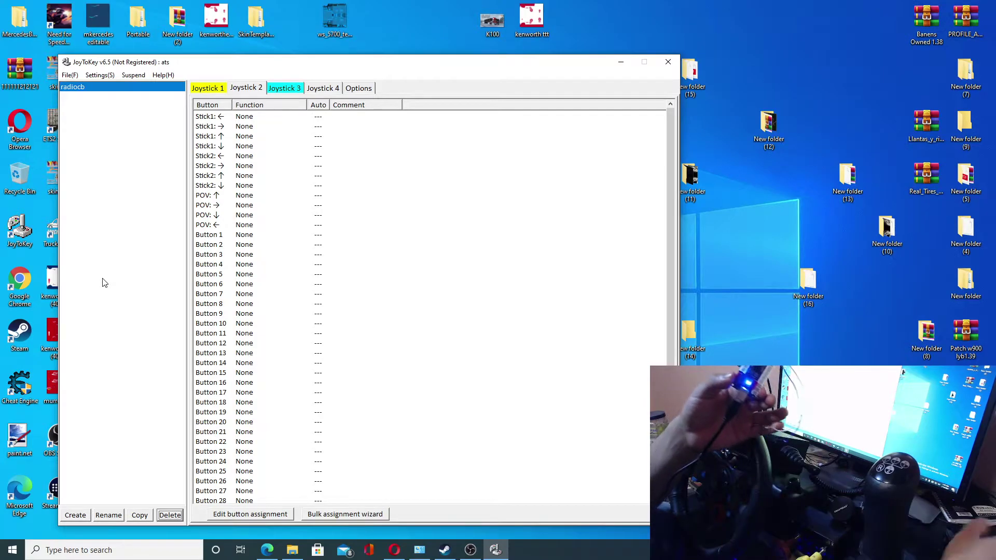
click(320, 89)
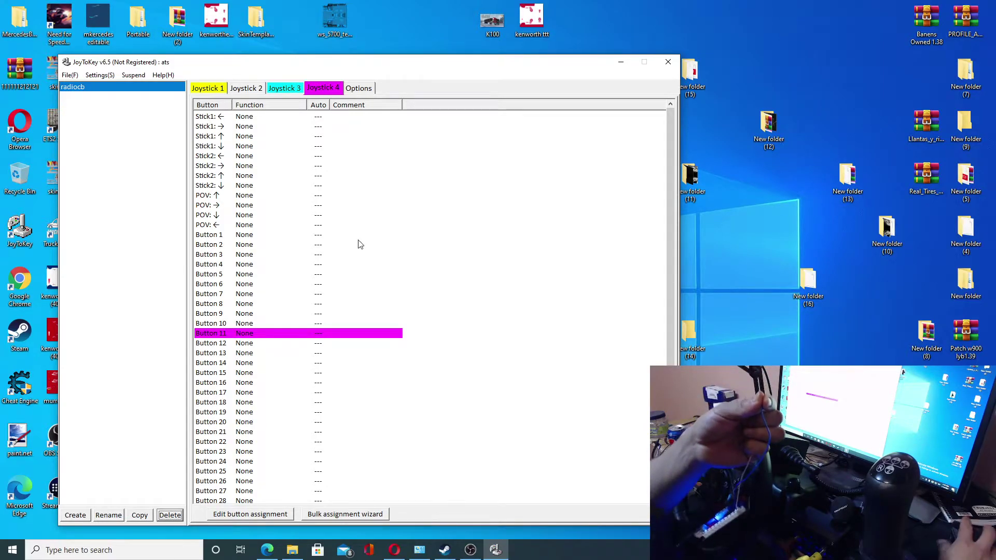
click(480, 553)
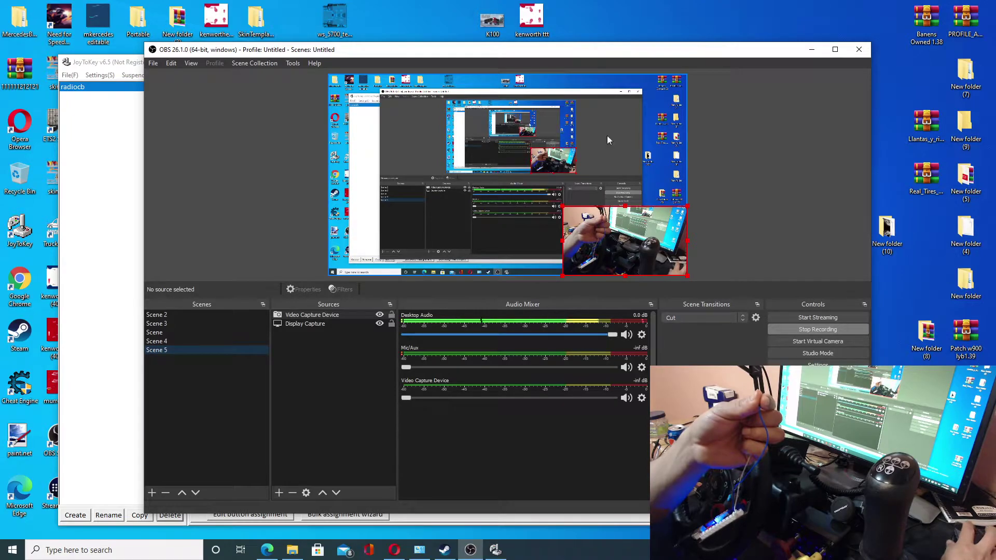
drag(730, 54, 923, 138)
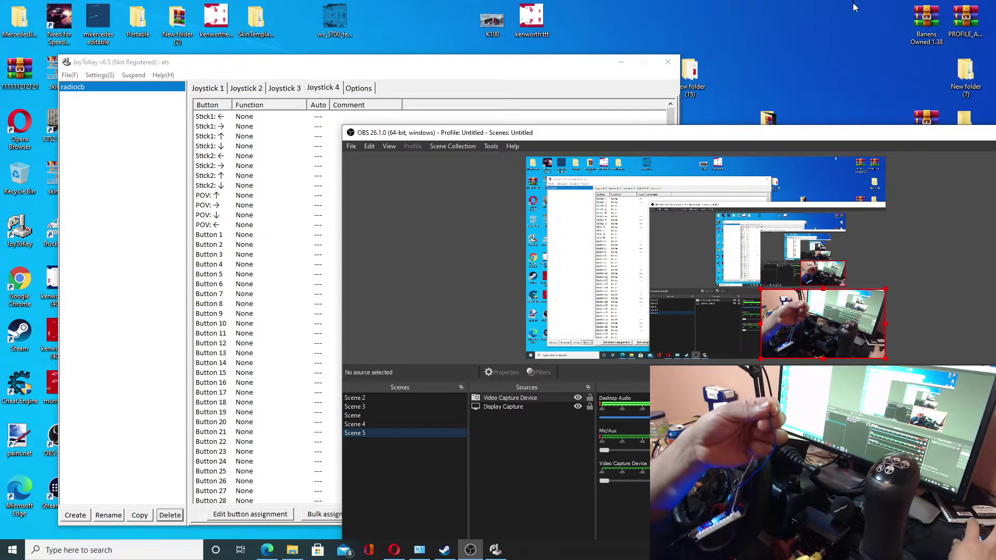
click(608, 82)
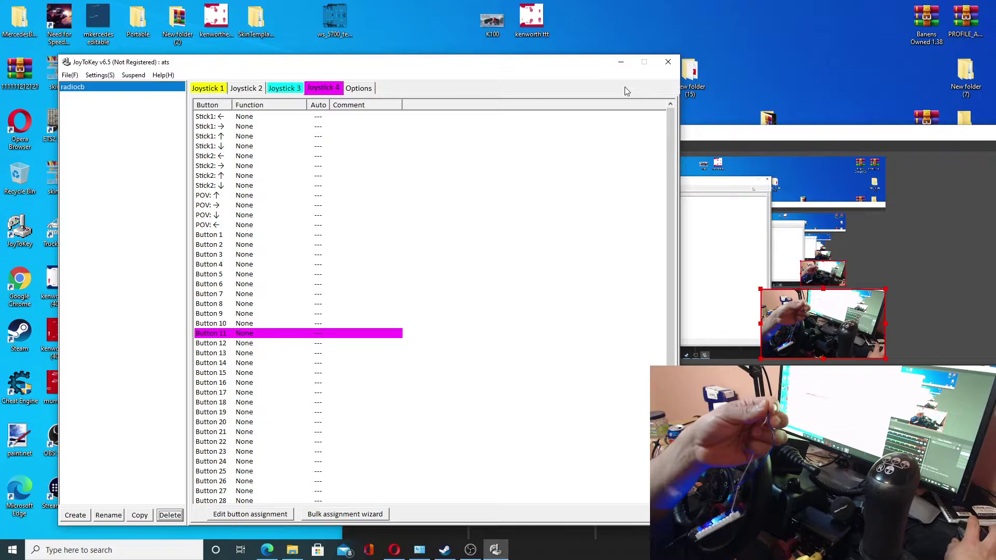
key(alt+Tab)
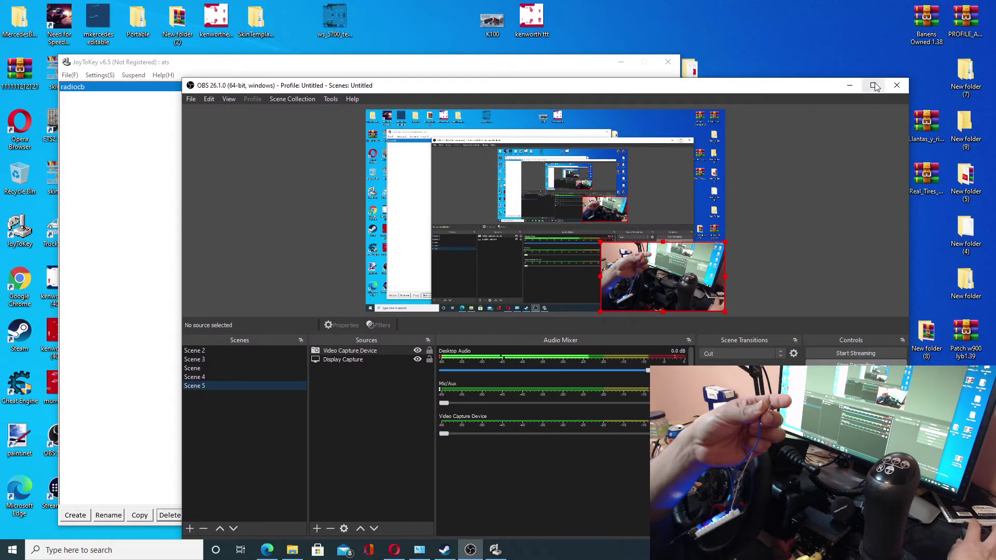
click(849, 86)
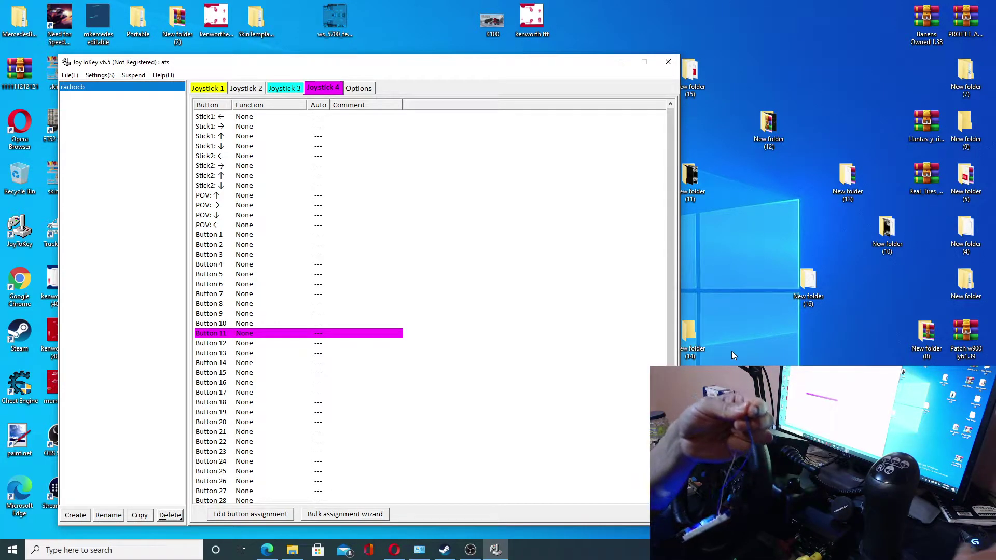
Assign the keyboard key X to Button 11 of Joystick 4
click(248, 334)
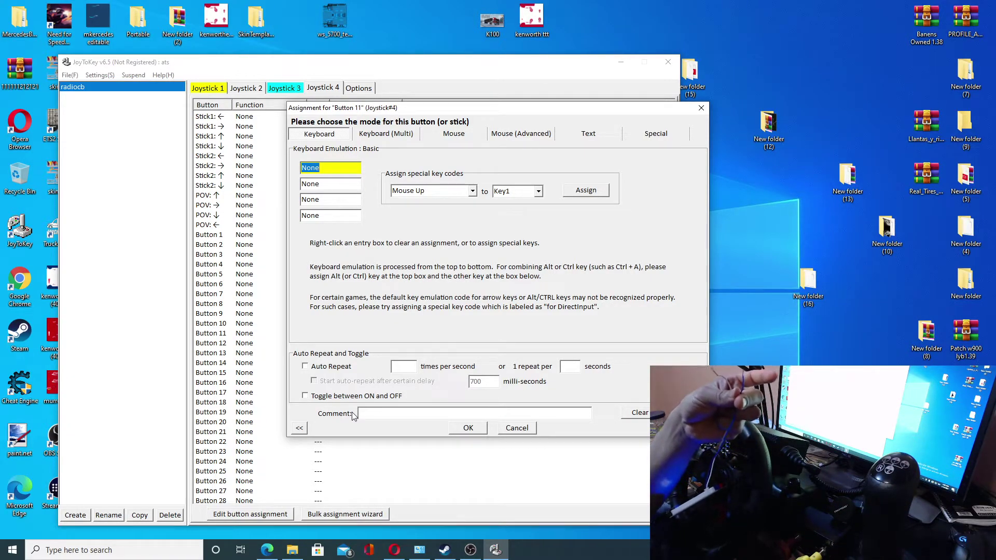
key(x)
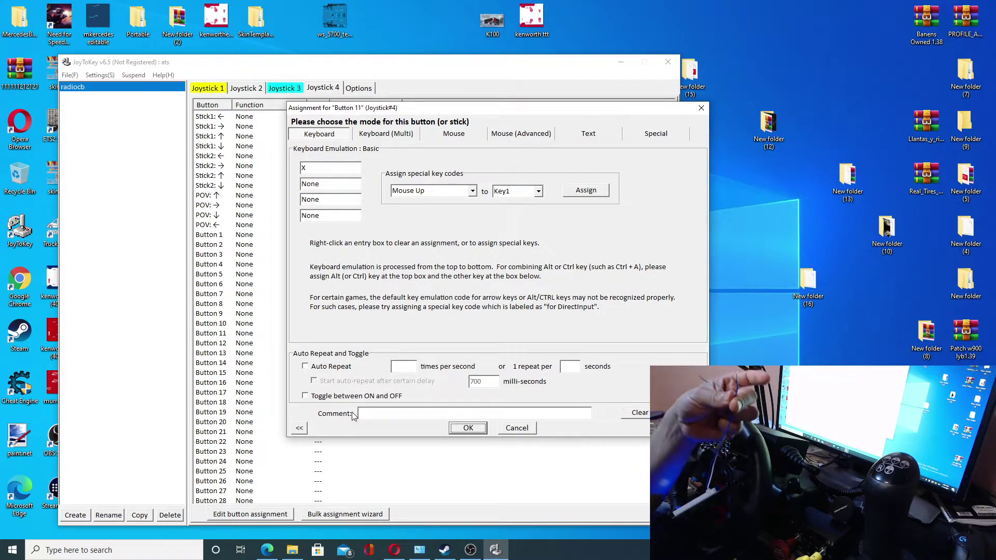
click(468, 428)
click(250, 354)
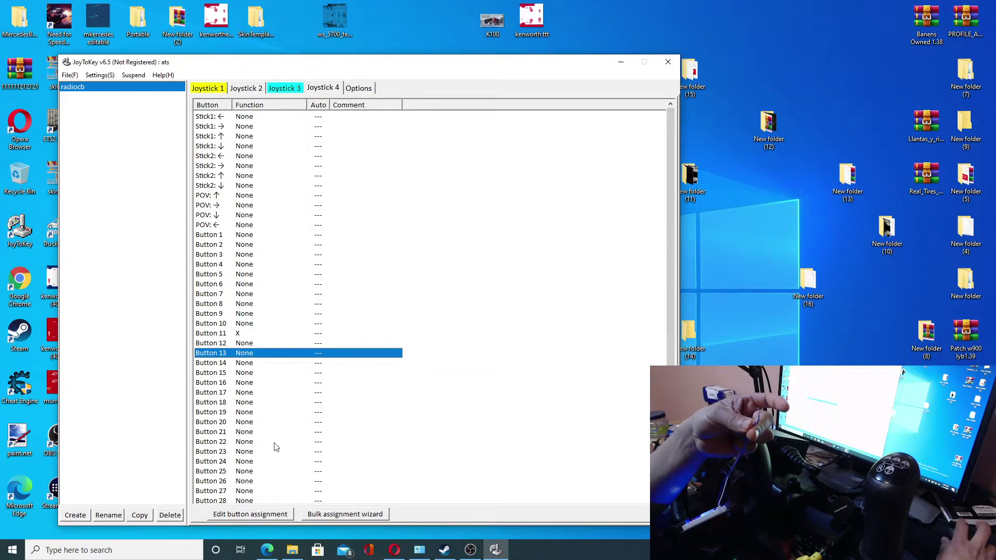
Close and reopen JoyToKey, and check the button assignments of Joystick 4 in the radiocb profile
mouse_move(295, 547)
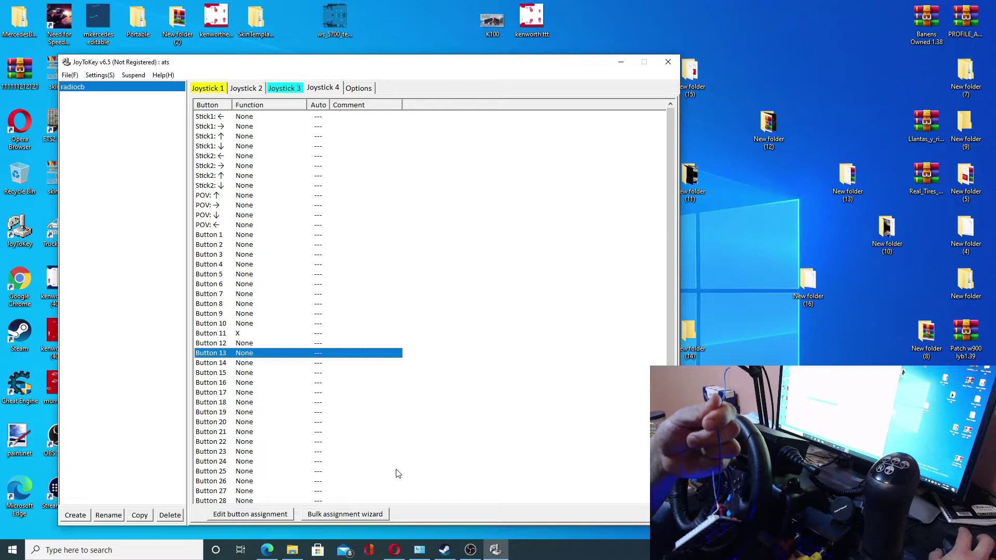
click(668, 63)
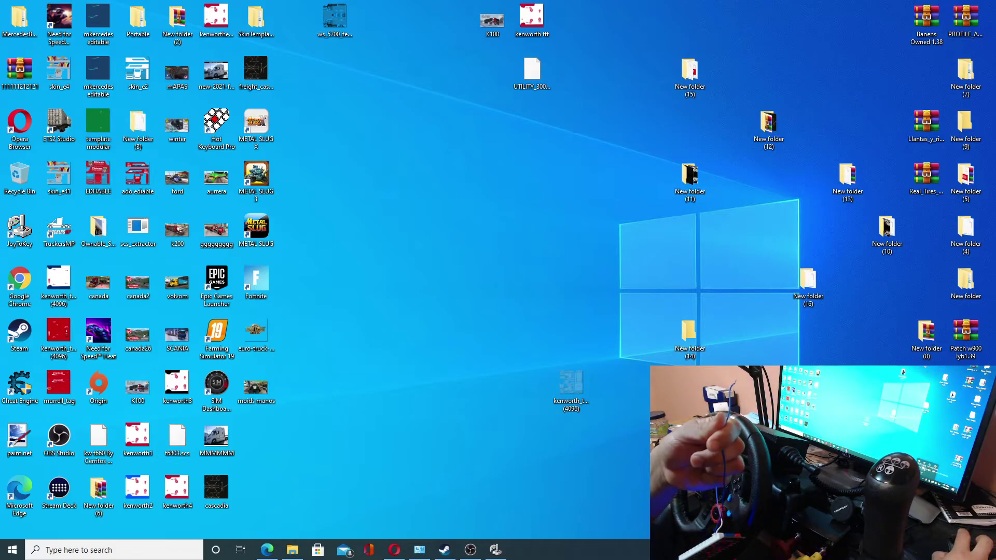
double_click(23, 226)
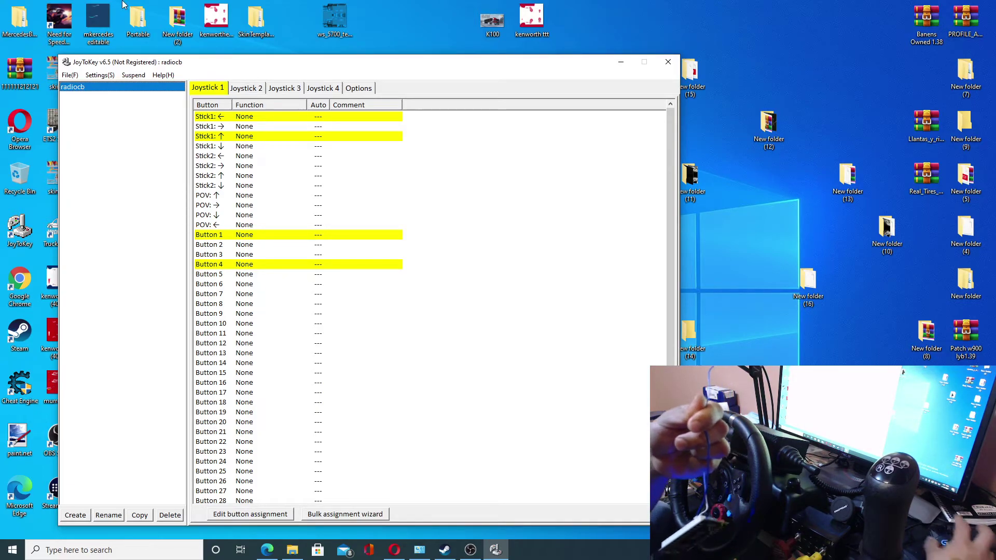
click(324, 89)
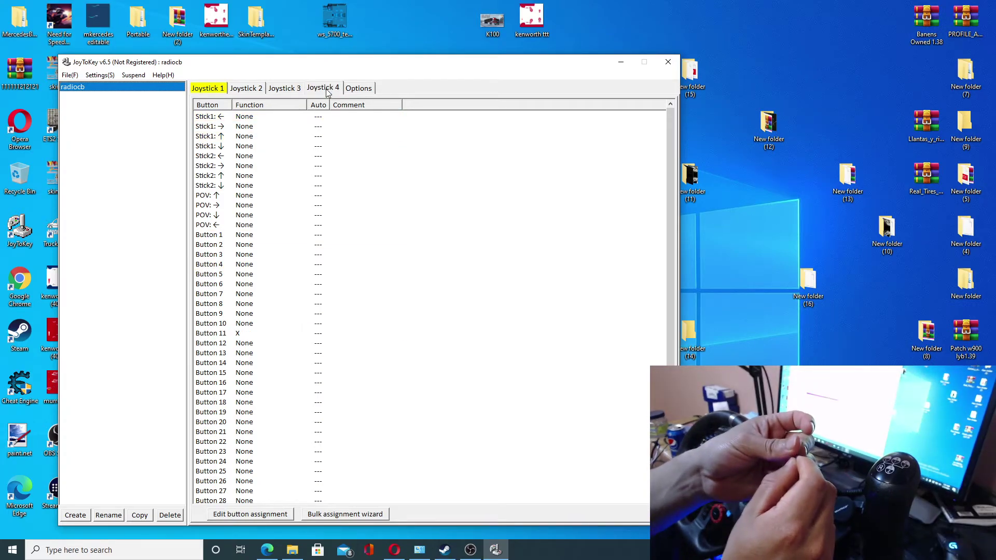